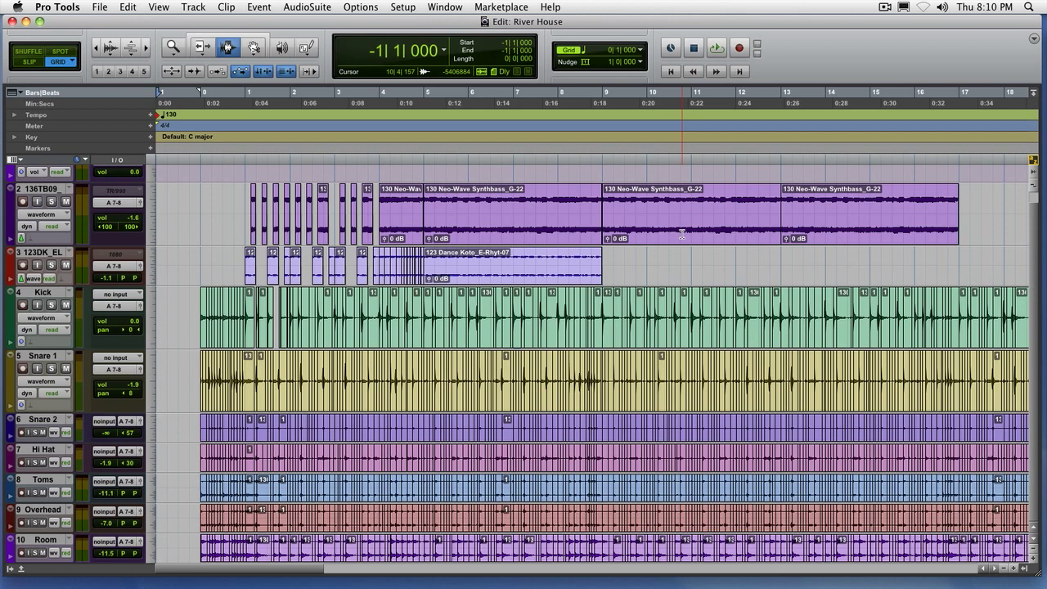
Step: Play the session and select clips on the Neo-Wave synth bass, Dance Koto, Kick and Snare 1 tracks
key(space)
double_click(530, 224)
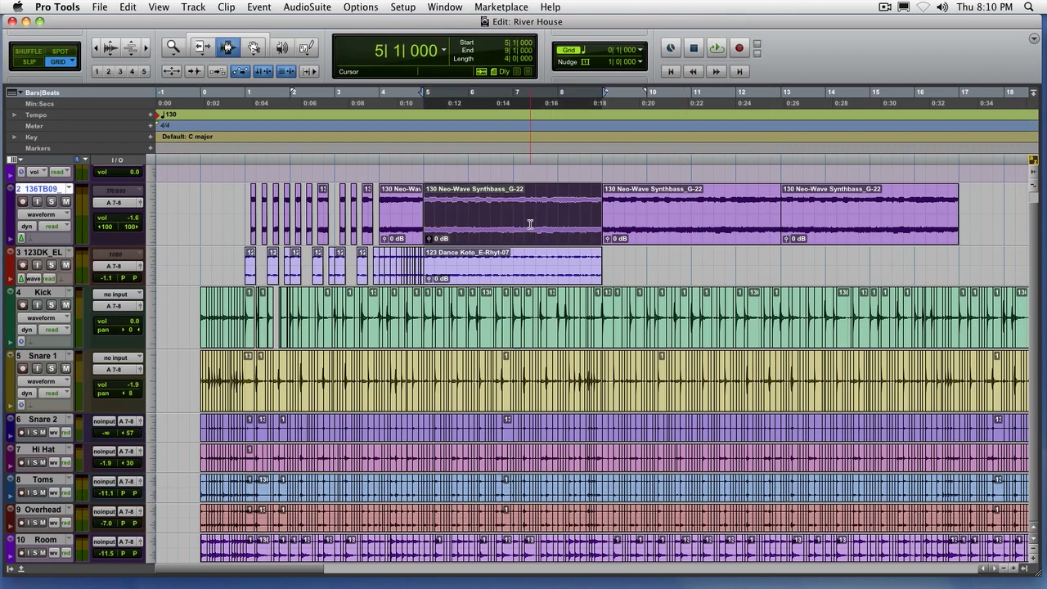
double_click(405, 223)
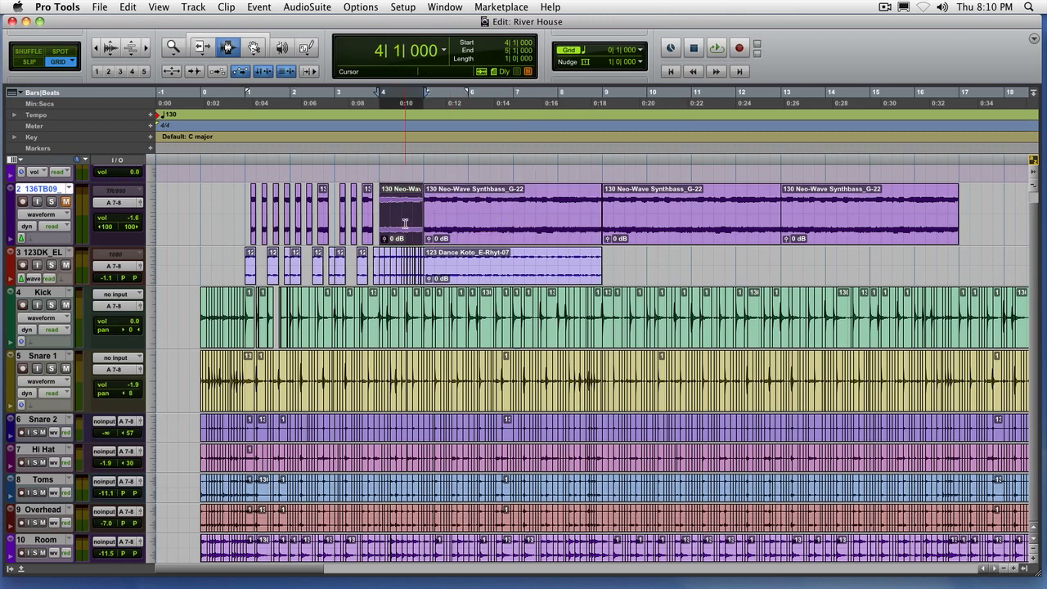
double_click(458, 271)
double_click(489, 310)
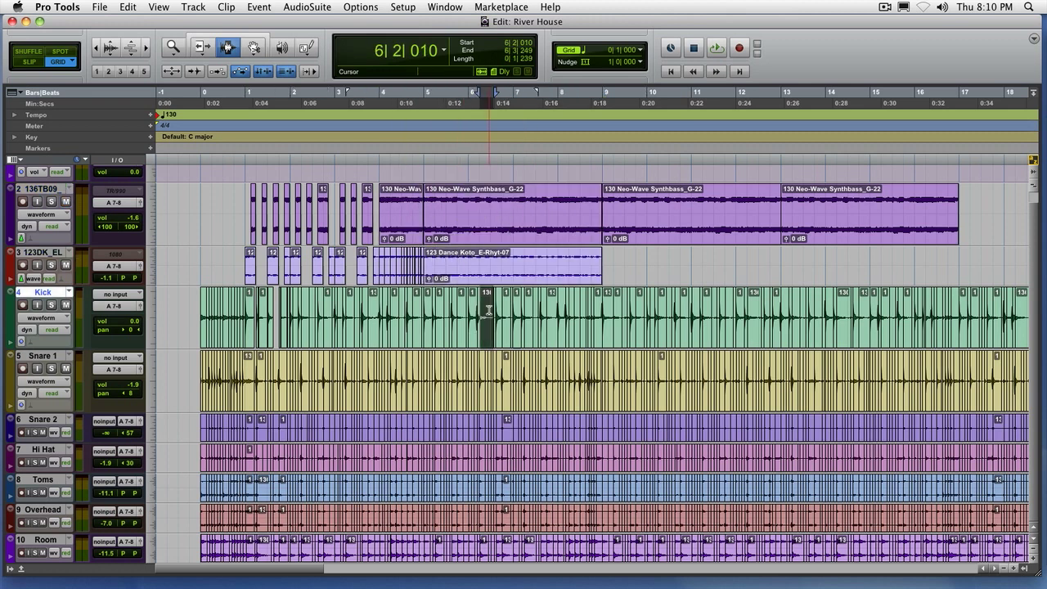
double_click(506, 358)
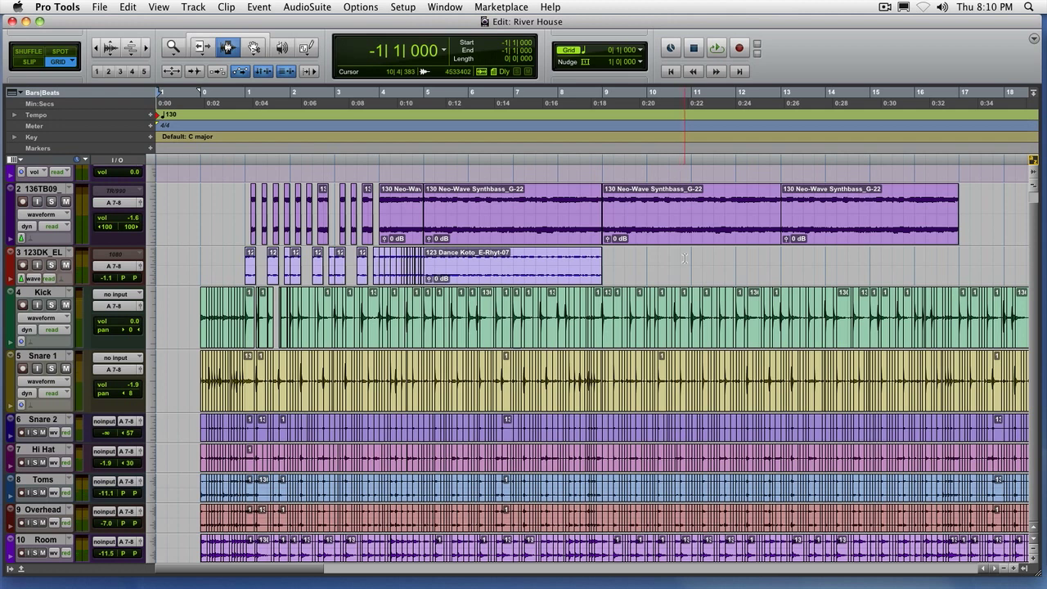
Step: Reselect the Neo-Wave, Dance Koto and Kick clips, placing the insertion point at bar 7 on track 3
click(528, 223)
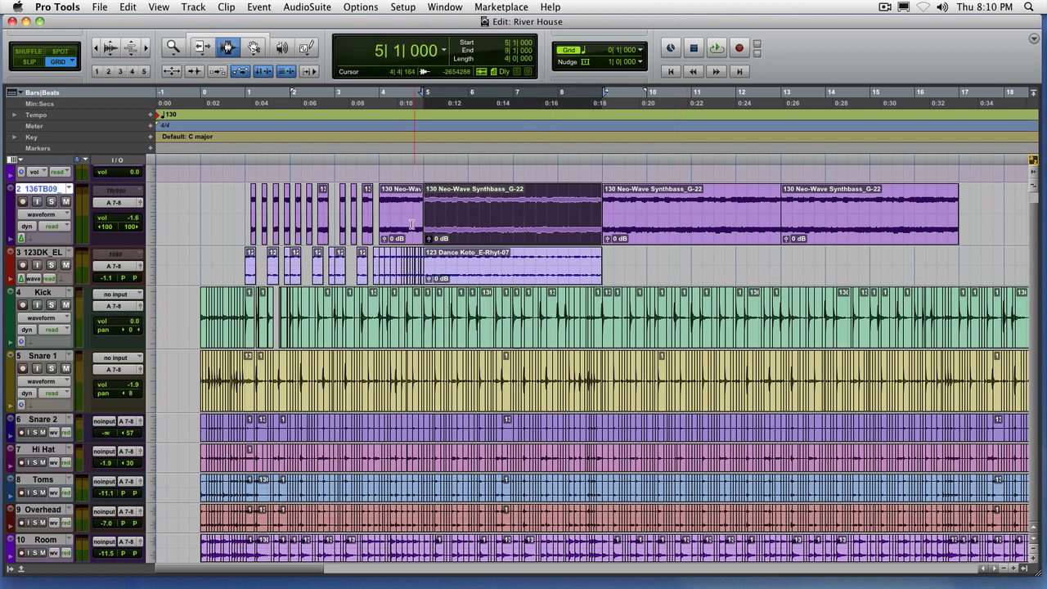
click(405, 224)
click(460, 271)
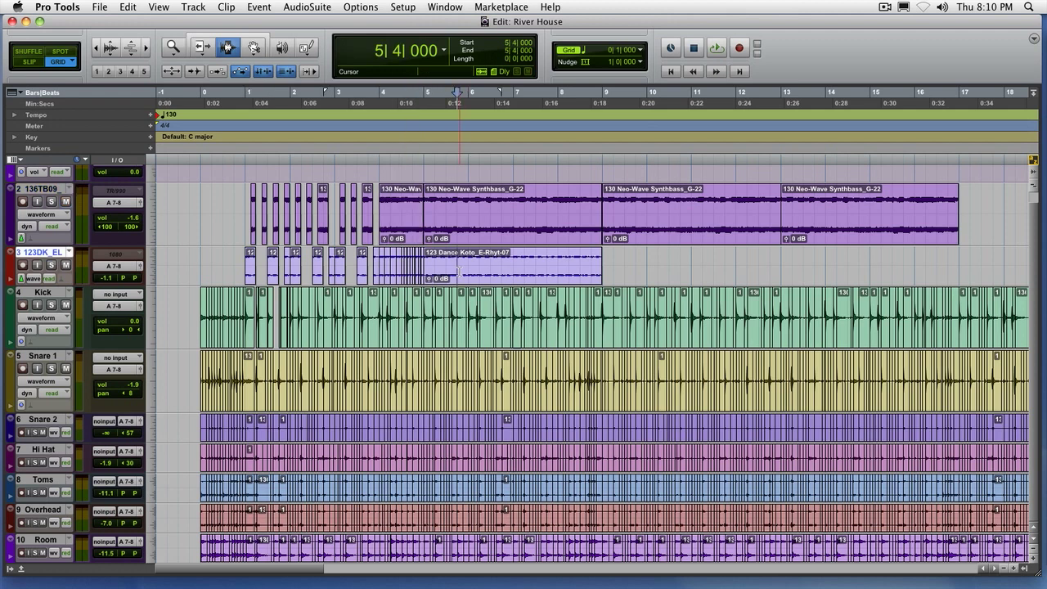
double_click(488, 311)
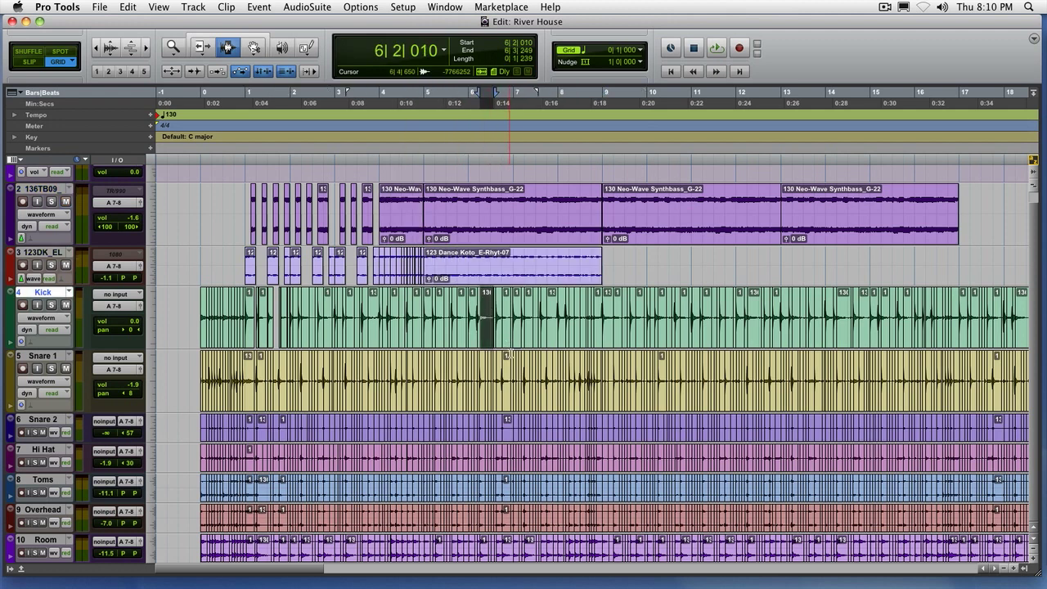
click(505, 357)
click(548, 264)
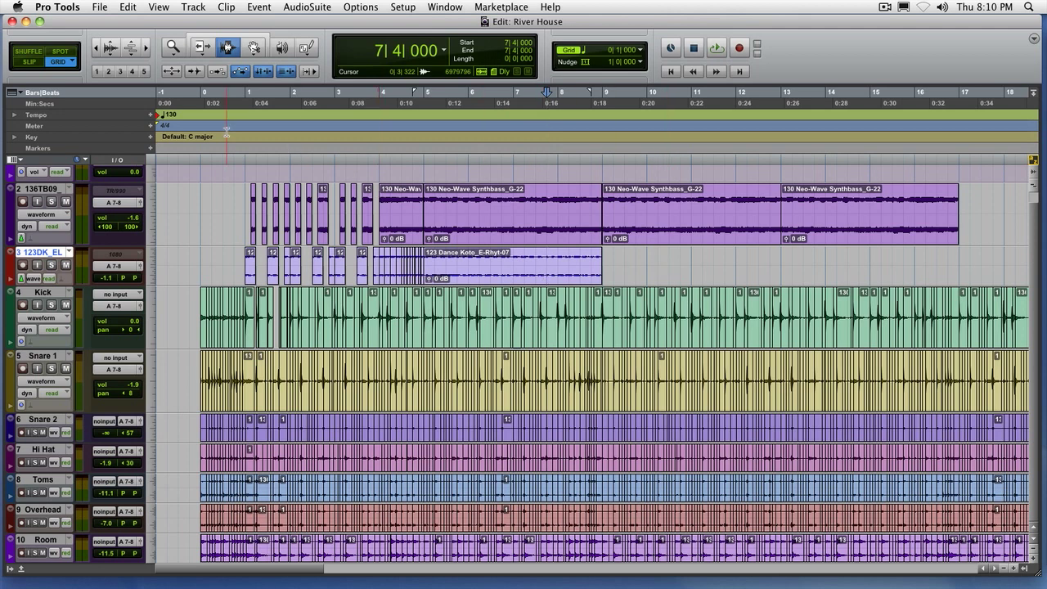
Step: Drag a selection across every track from bar 84 back to the session start
click(96, 49)
click(96, 49)
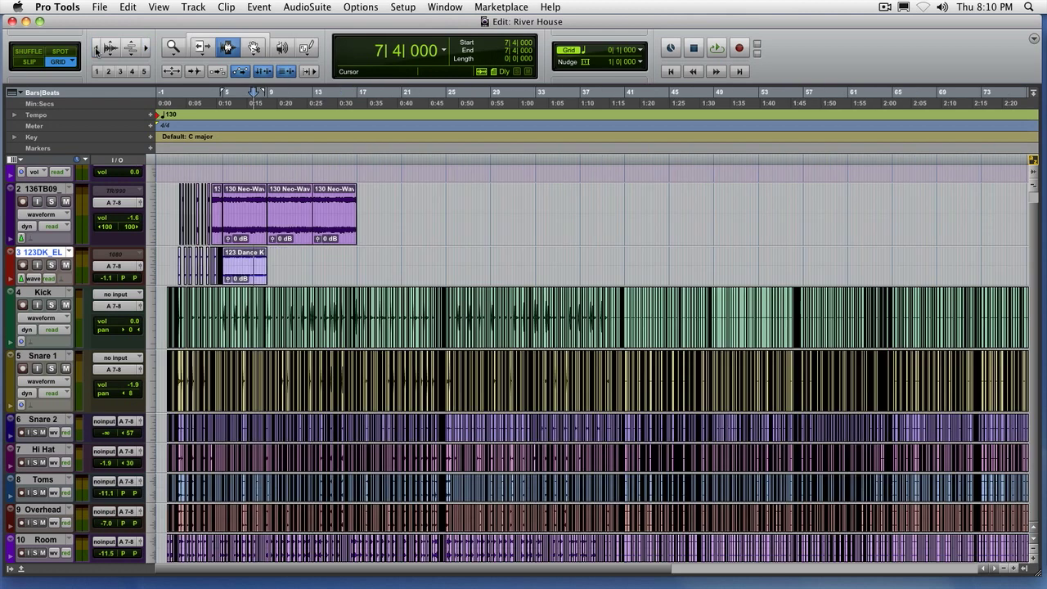
click(96, 49)
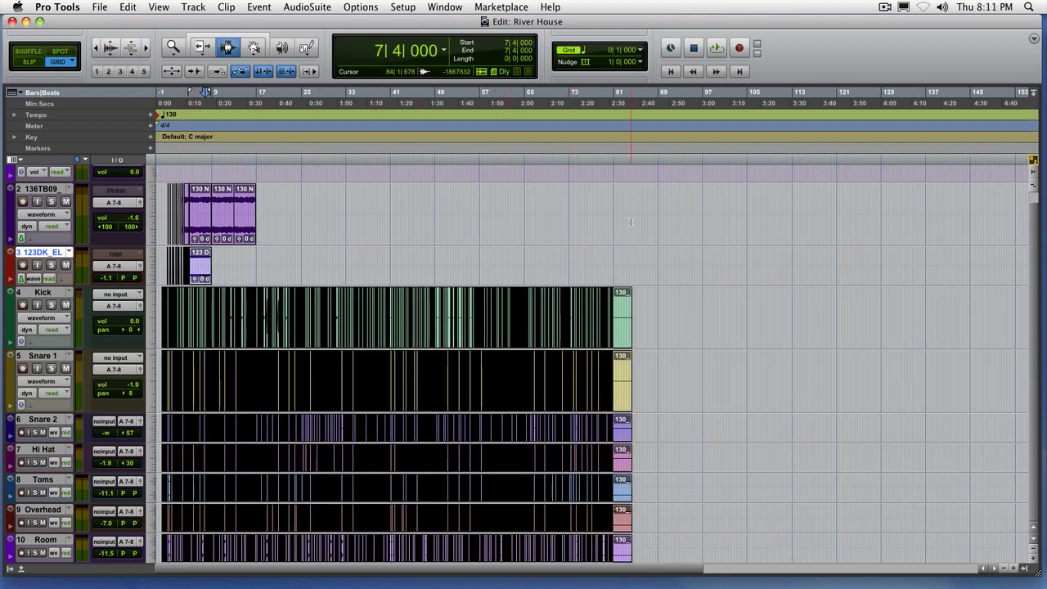
drag(631, 221, 140, 565)
click(148, 48)
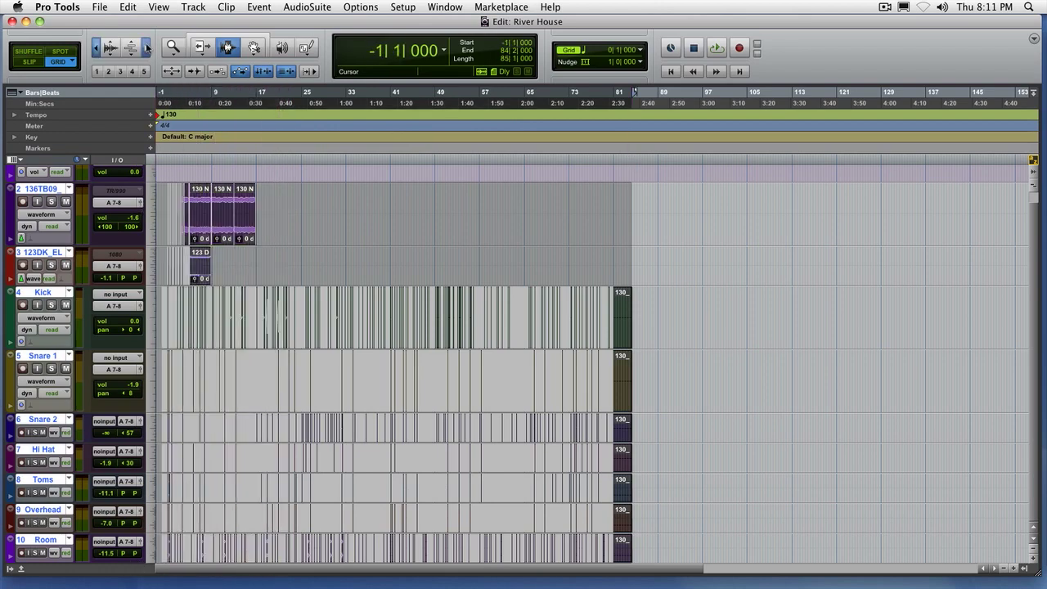
click(147, 49)
click(147, 48)
click(148, 48)
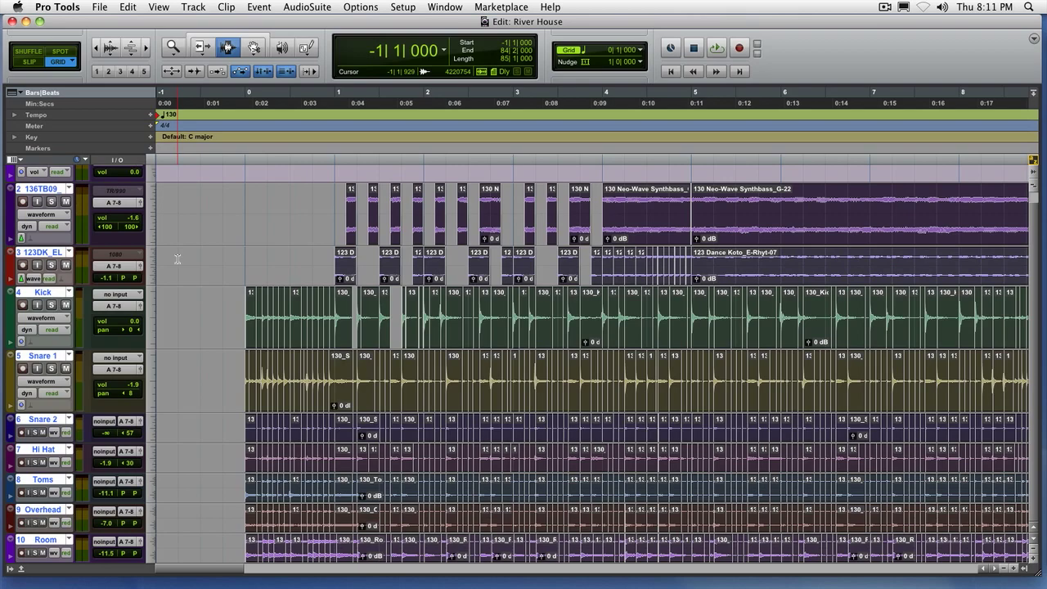
Step: Apply Edit > Consolidate Clip so each track's selection becomes one clip
click(128, 7)
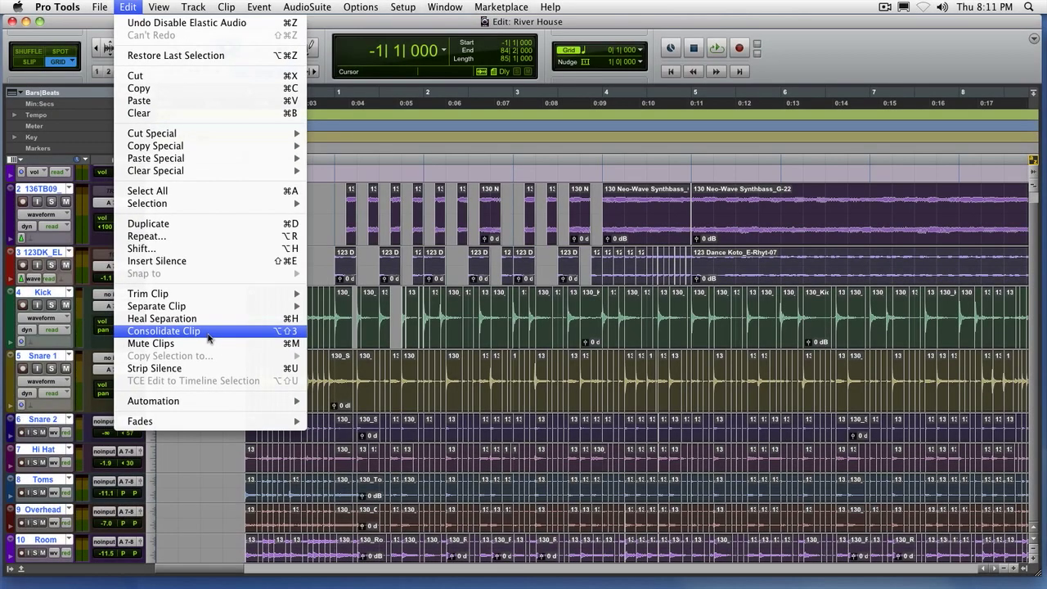
click(207, 331)
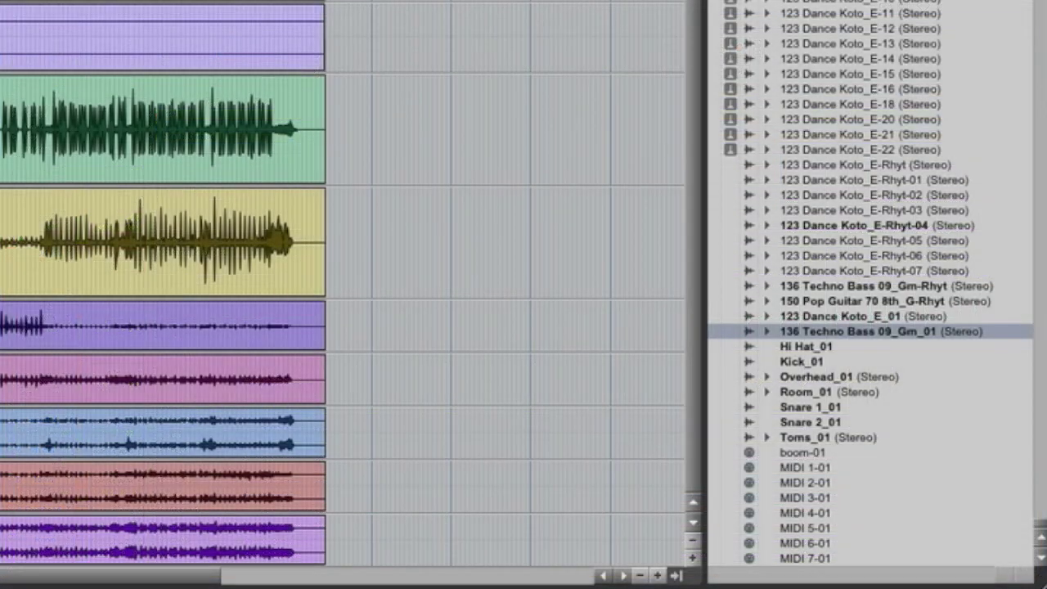
Step: Select the upper consolidated clips through Snare 1, then the remaining lower clips
shift+click(120, 49)
shift+click(123, 130)
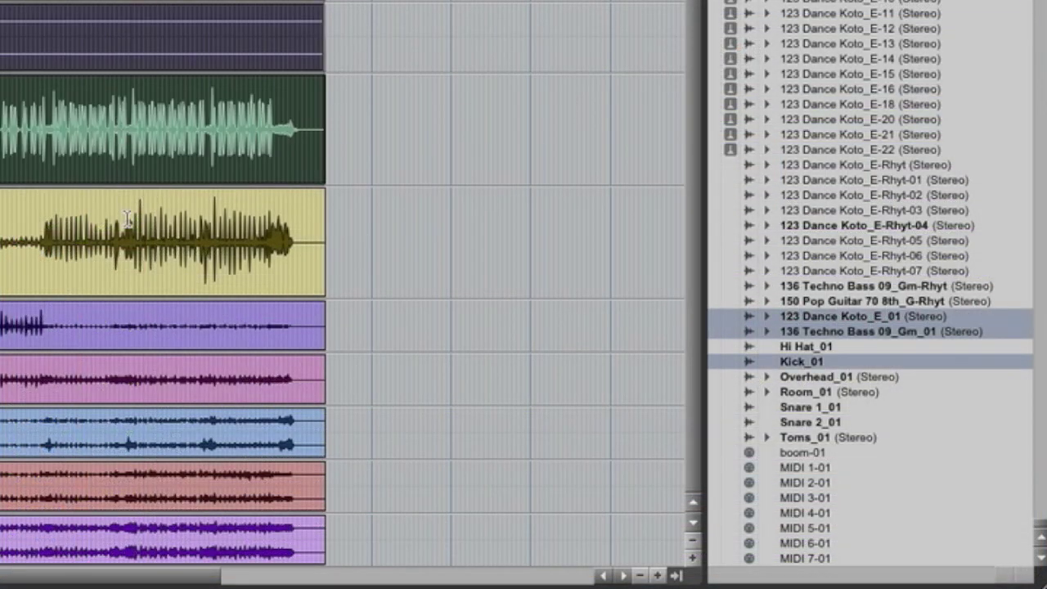
shift+click(130, 246)
shift+click(139, 378)
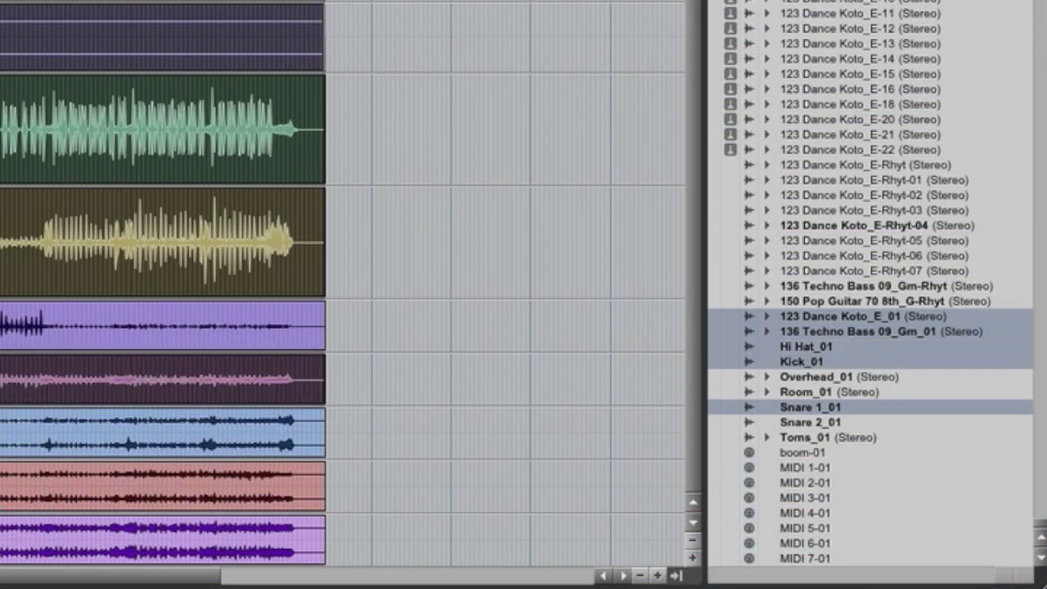
shift+click(163, 378)
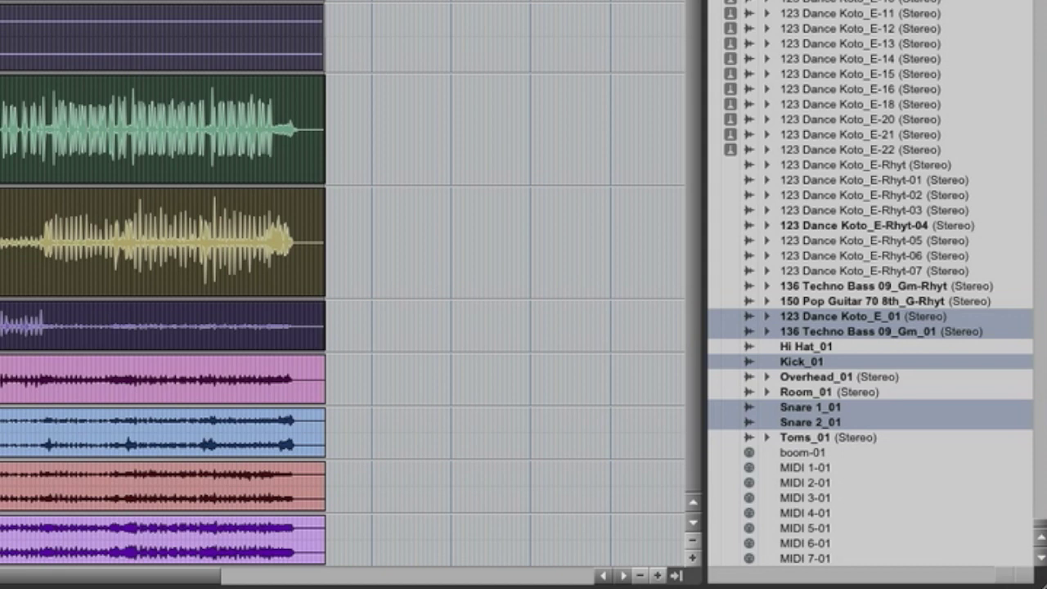
shift+click(828, 437)
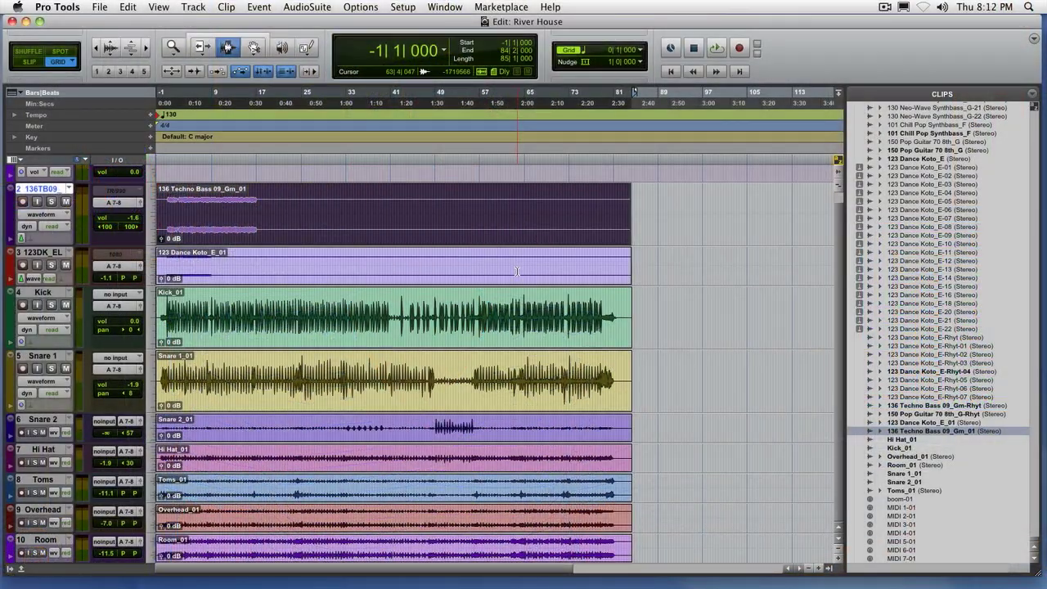
Step: Select 123 Dance Koto_E_01 plus the Kick, Snare 1, Hi Hat, Snare 2, Toms, Overhead and Room clips
click(516, 272)
shift+click(519, 319)
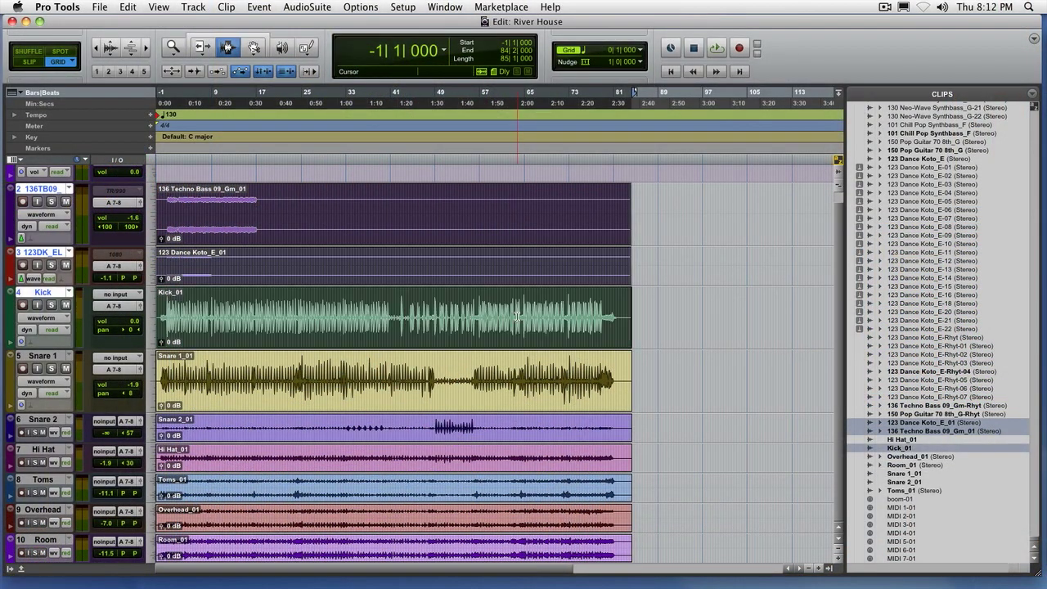
shift+click(524, 380)
shift+click(384, 462)
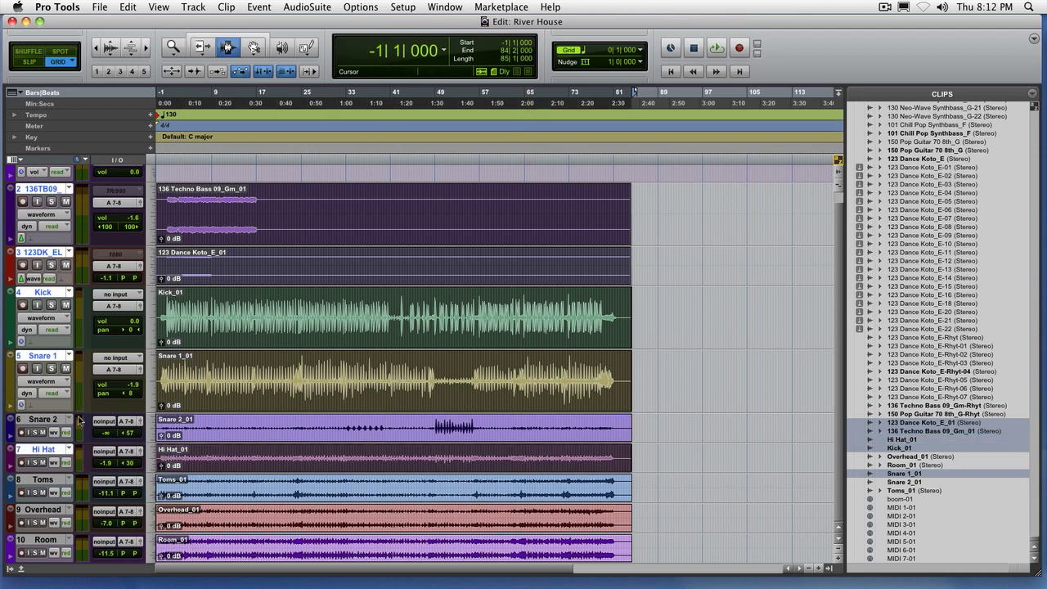
shift+click(34, 420)
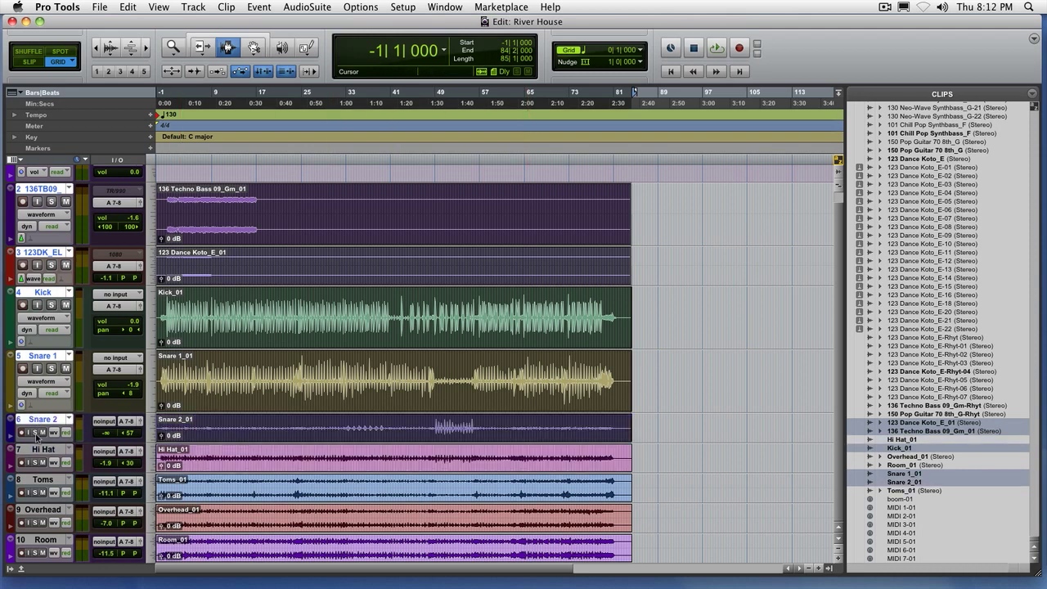
shift+click(38, 542)
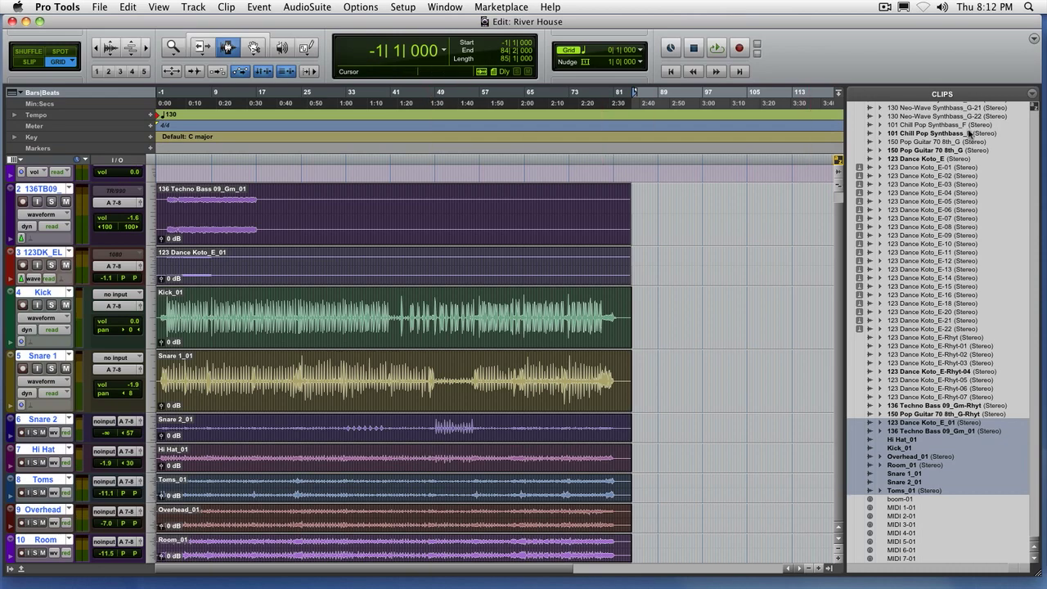
Step: Export the selected clips as files with WAV type, (Multiple) Mono format and 24 Bit depth
click(1033, 95)
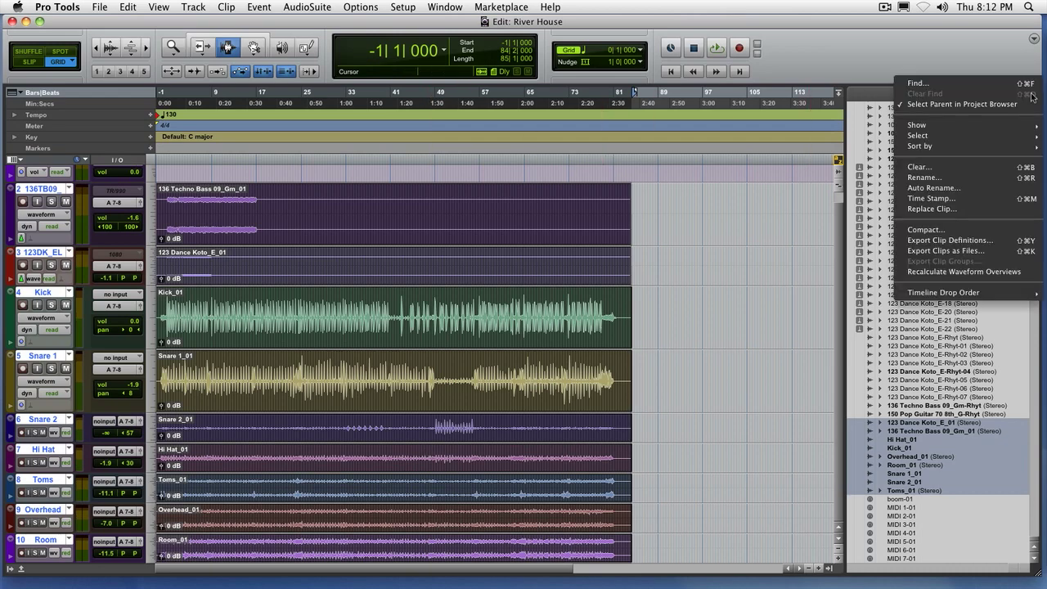
mouse_move(1018, 150)
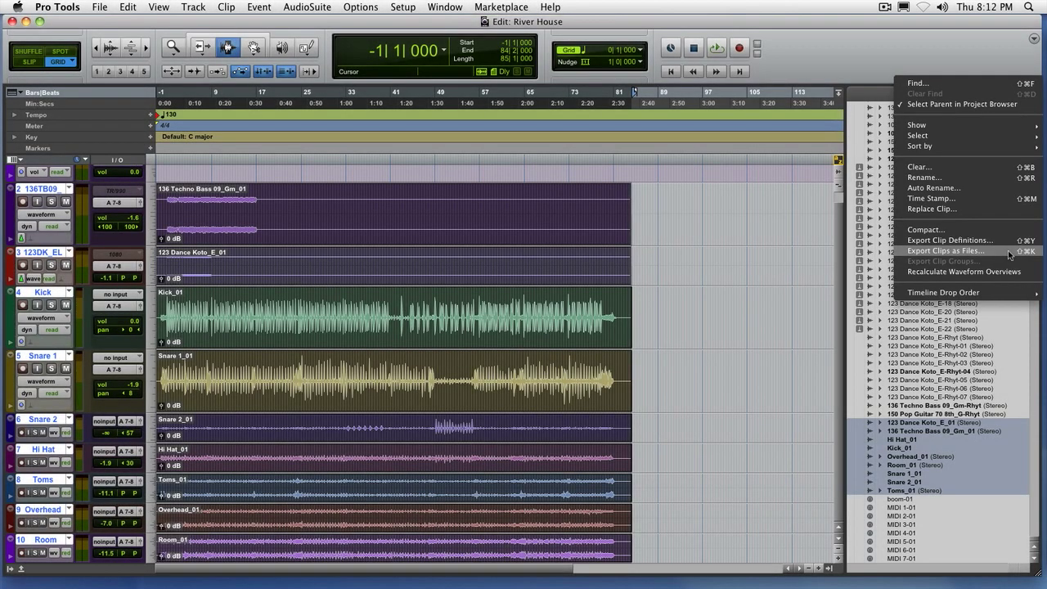
click(1009, 255)
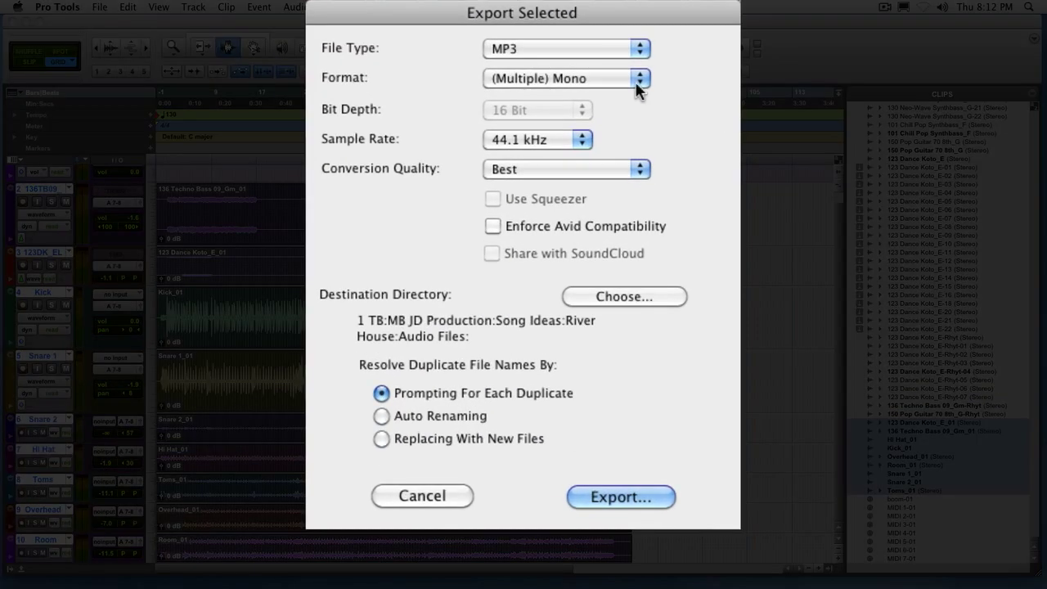
click(588, 48)
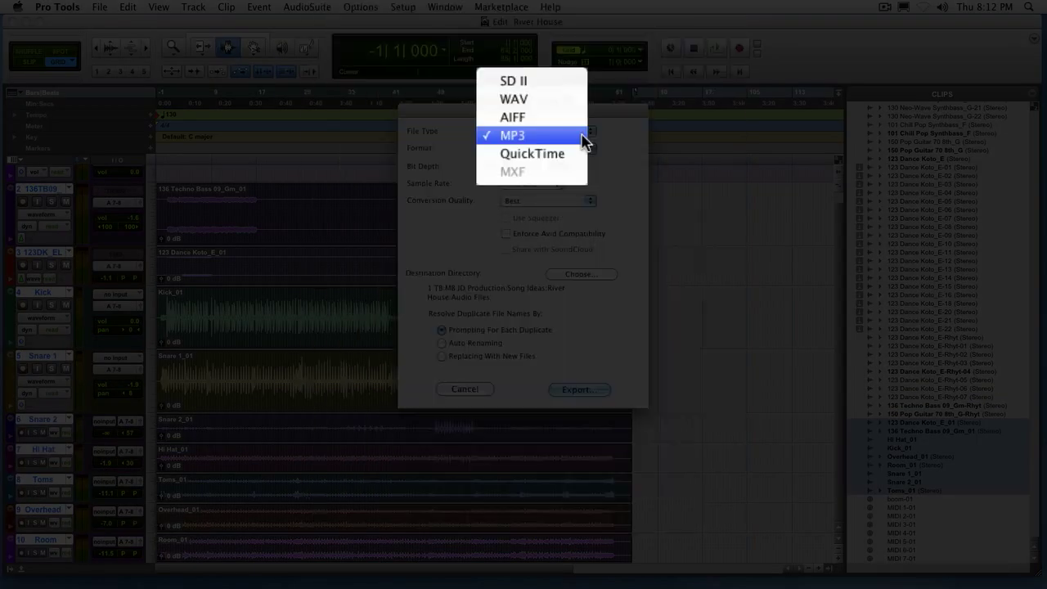
click(577, 99)
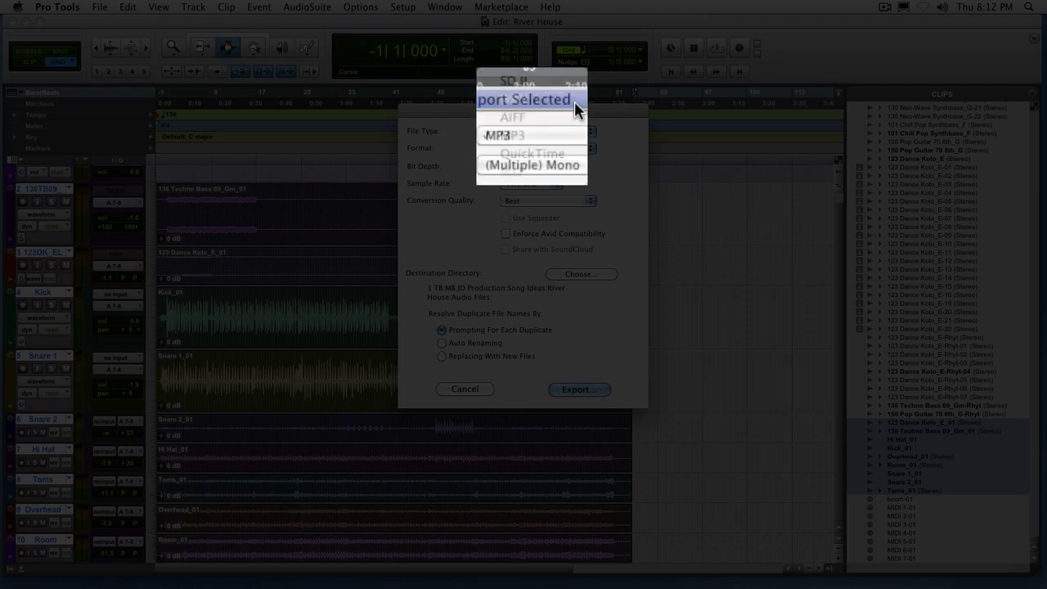
click(601, 147)
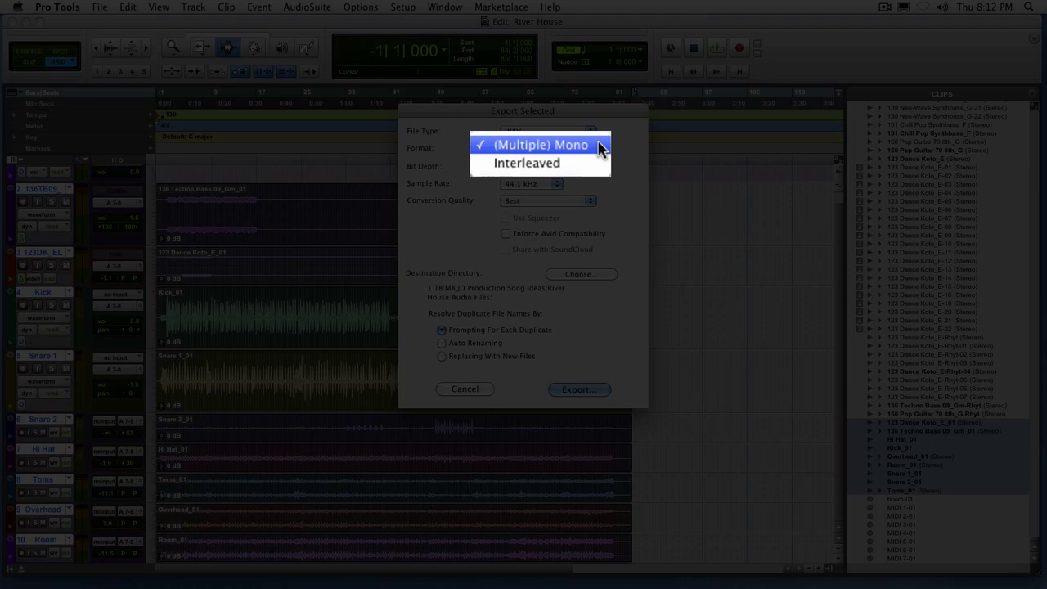
click(601, 146)
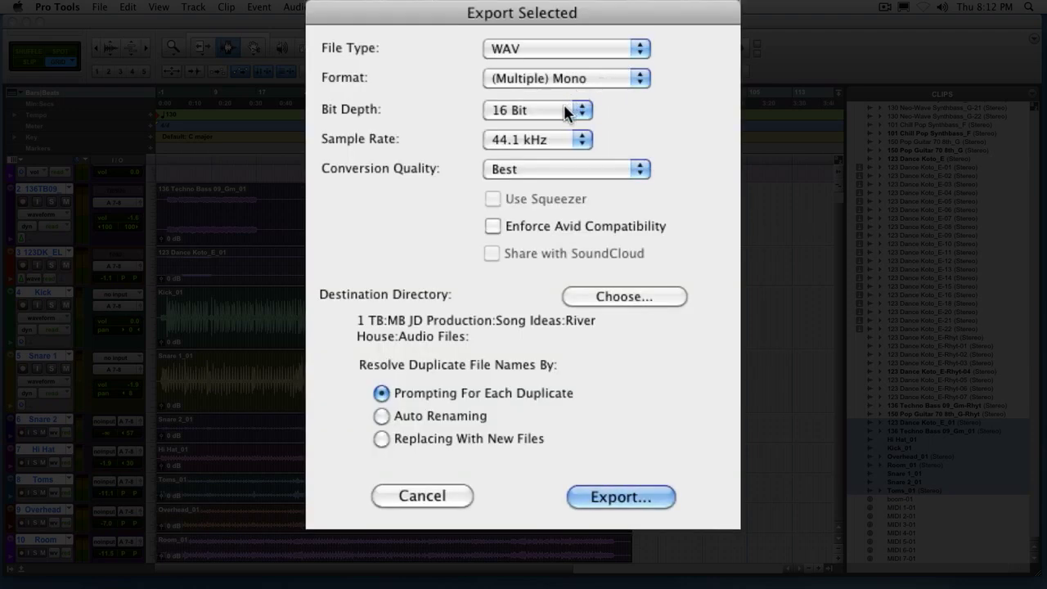
click(561, 167)
click(552, 180)
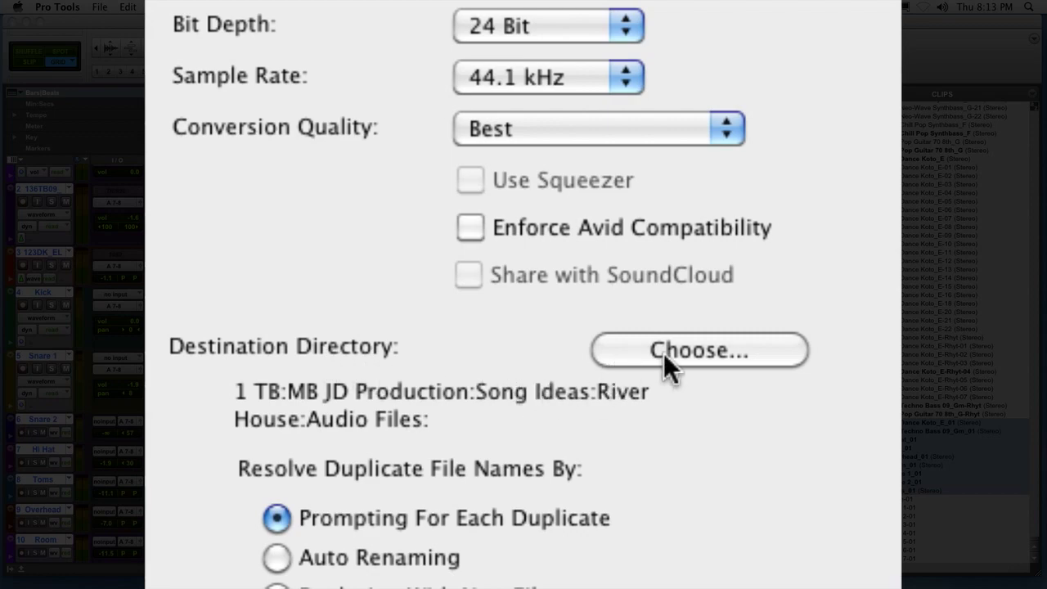
Step: Create a new Desktop folder named for the client's audio files as destination and export the clips there
click(665, 353)
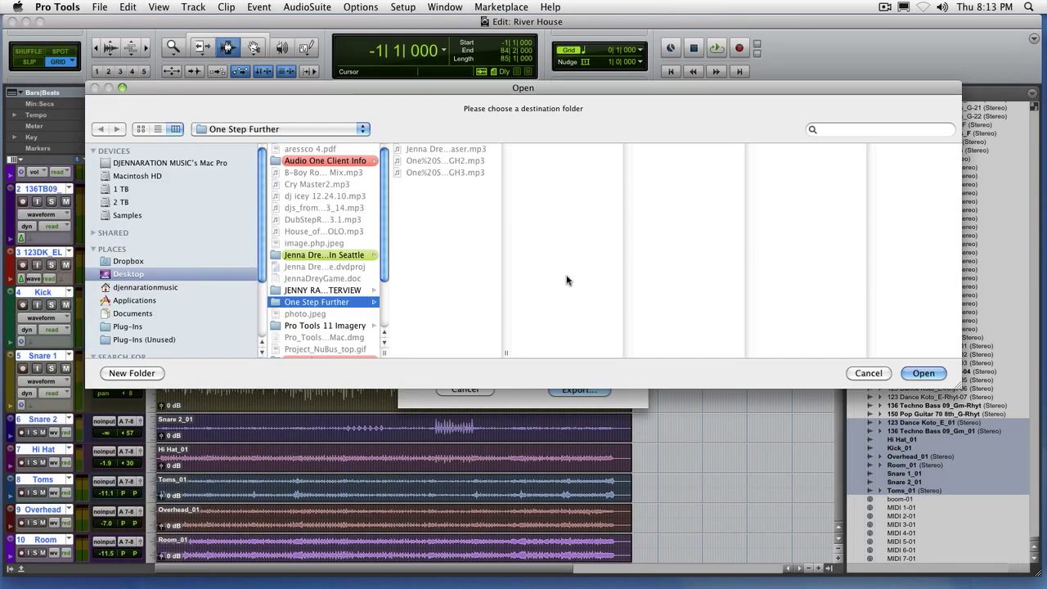
click(155, 282)
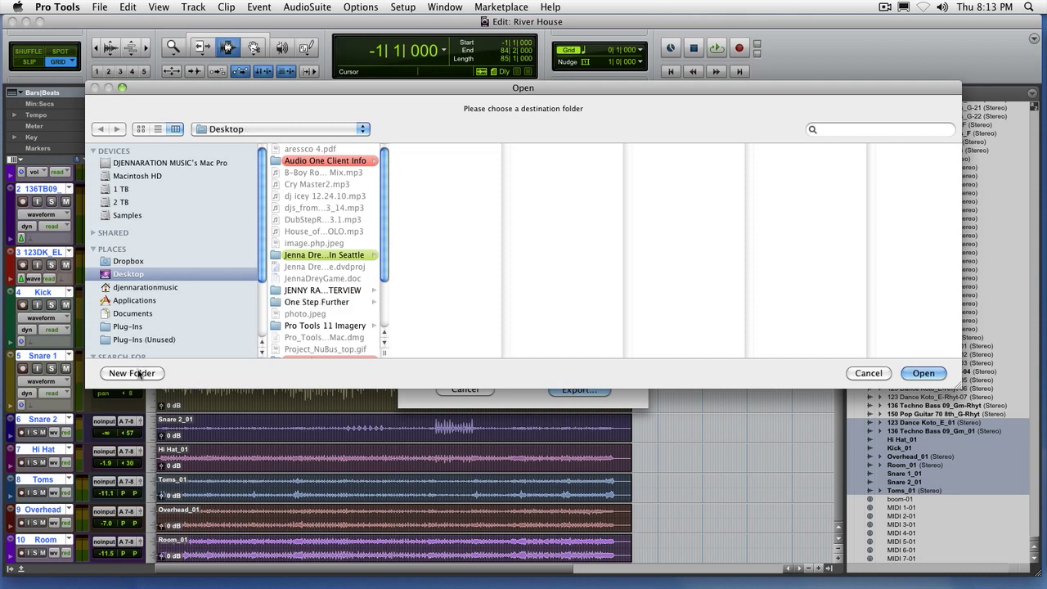
click(139, 373)
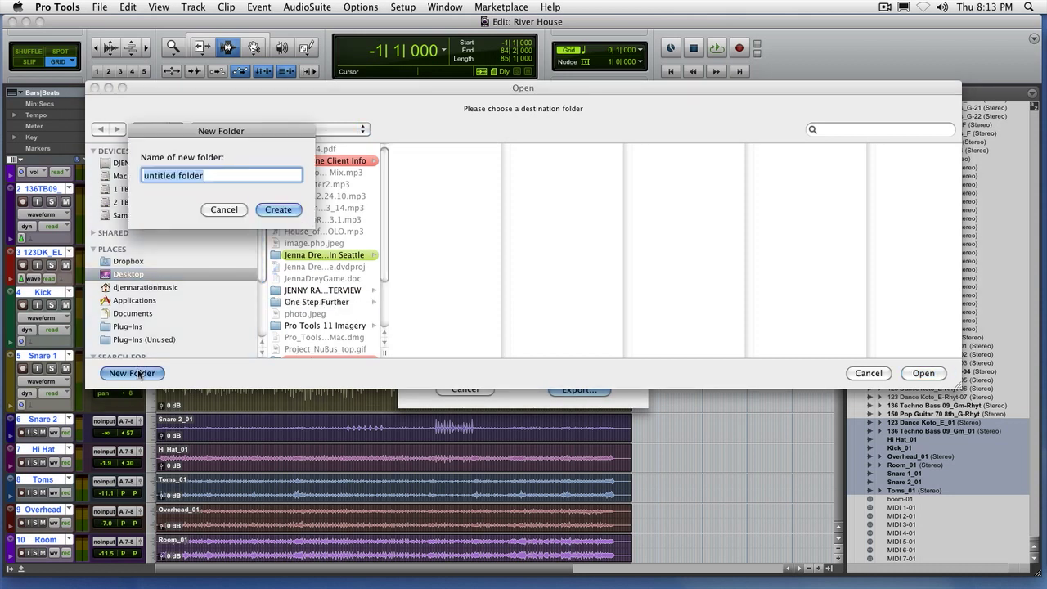
text(Audio Fi)
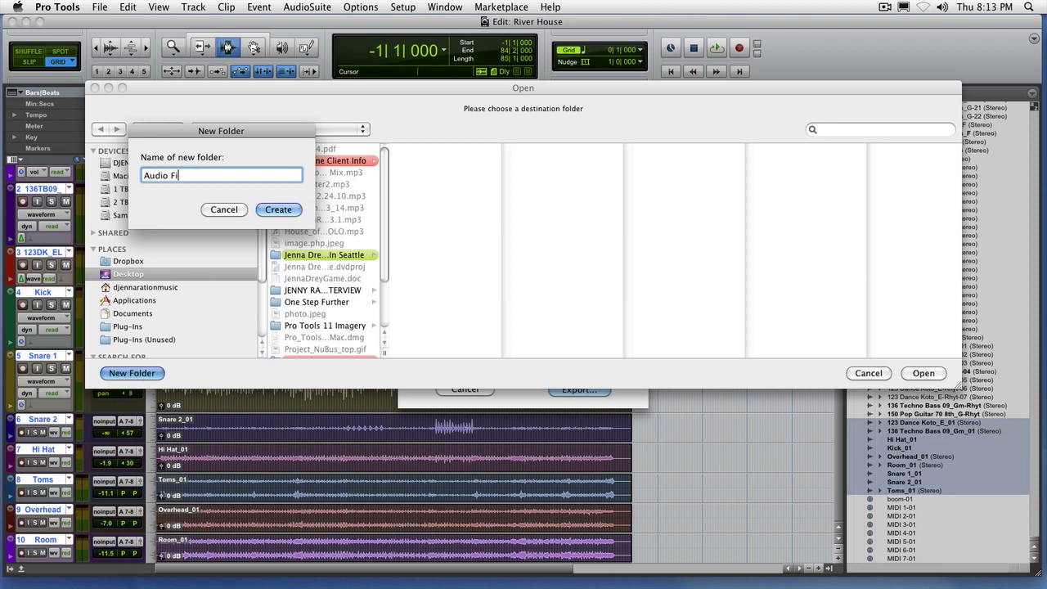
text(les For Kevin)
key(Return)
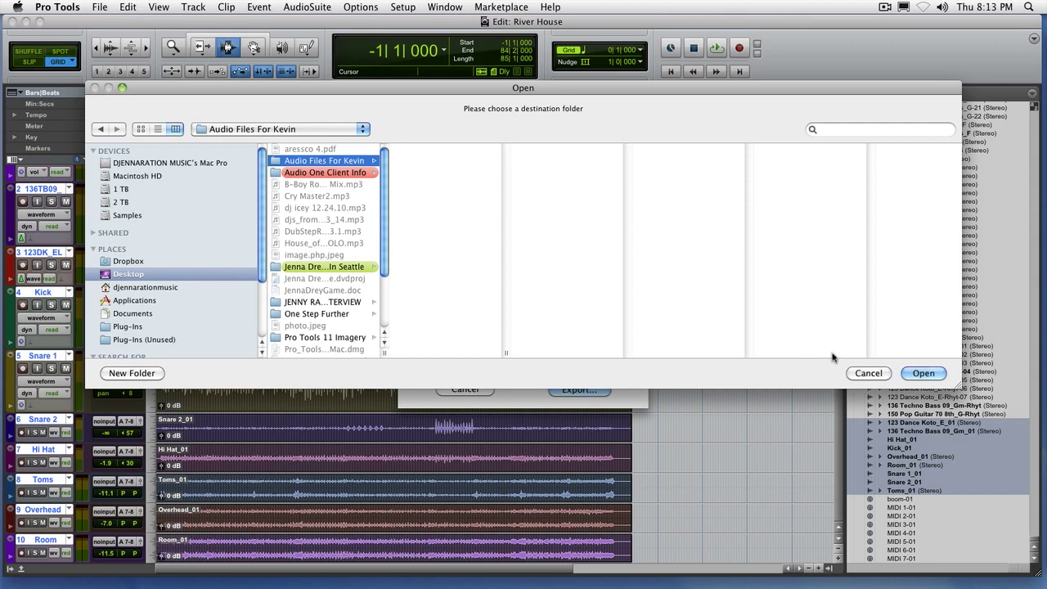
click(924, 374)
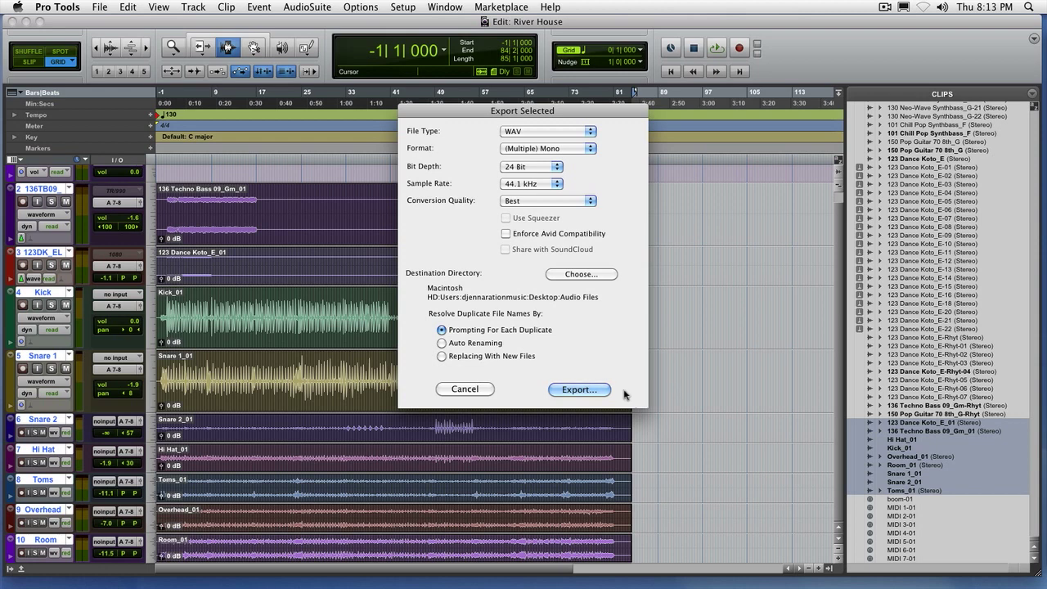
click(579, 390)
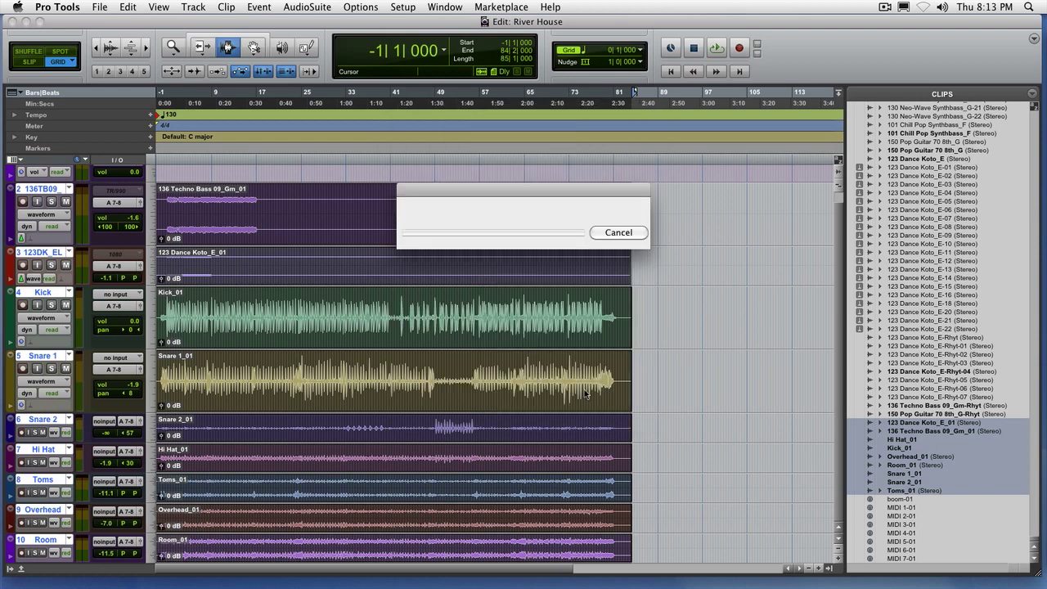